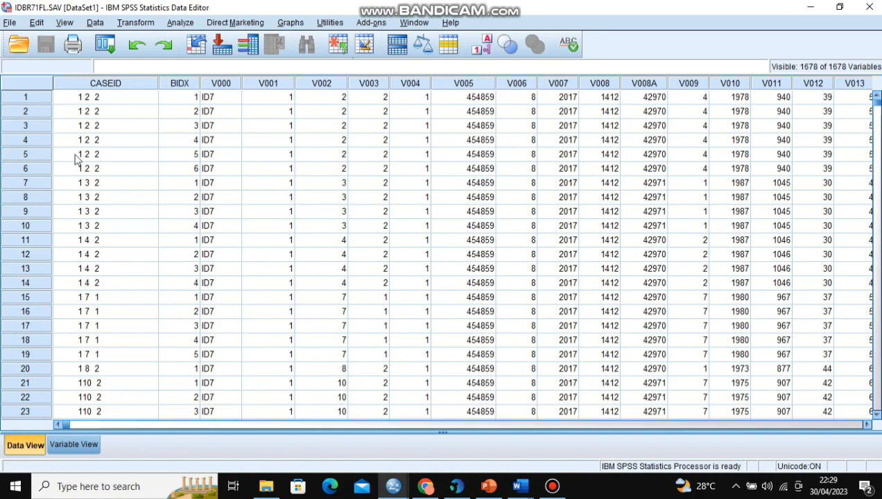
# Look through the variable definitions and inspect the labels of V218 and V313
pyautogui.click(88, 442)
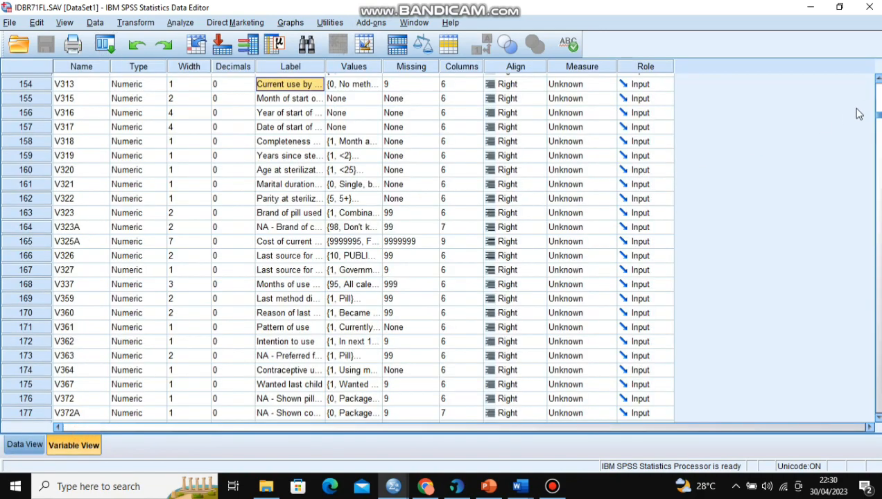
pyautogui.moveTo(877, 118); pyautogui.dragTo(878, 102)
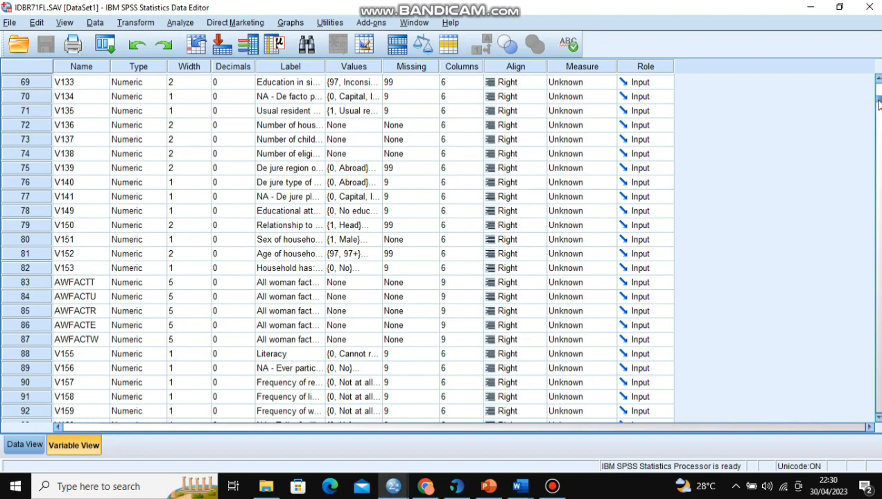
pyautogui.moveTo(877, 103); pyautogui.dragTo(878, 114)
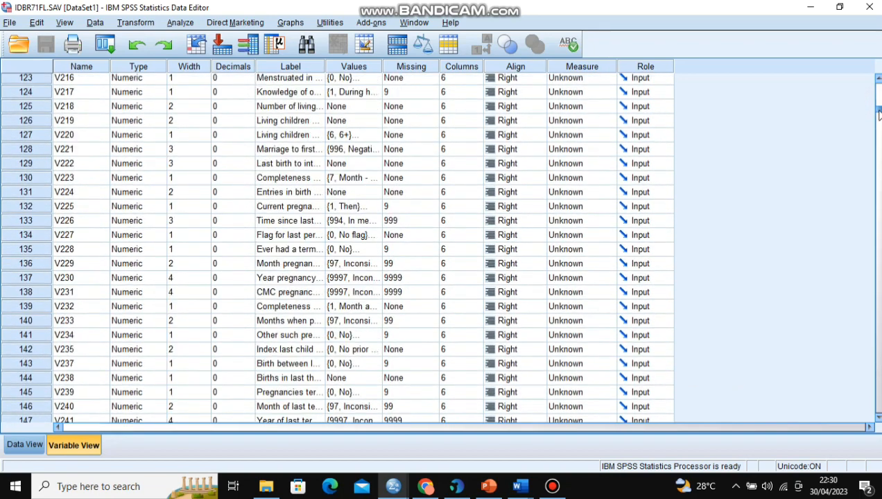
pyautogui.click(271, 108)
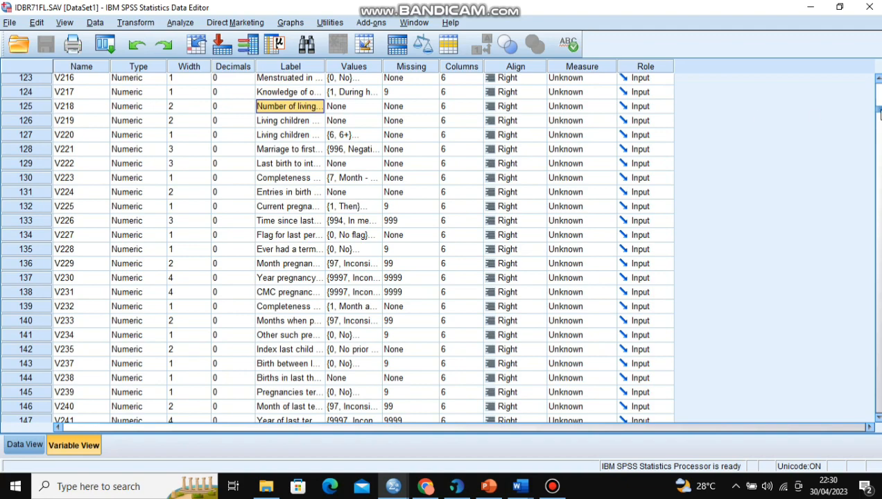
pyautogui.moveTo(879, 114); pyautogui.dragTo(879, 117)
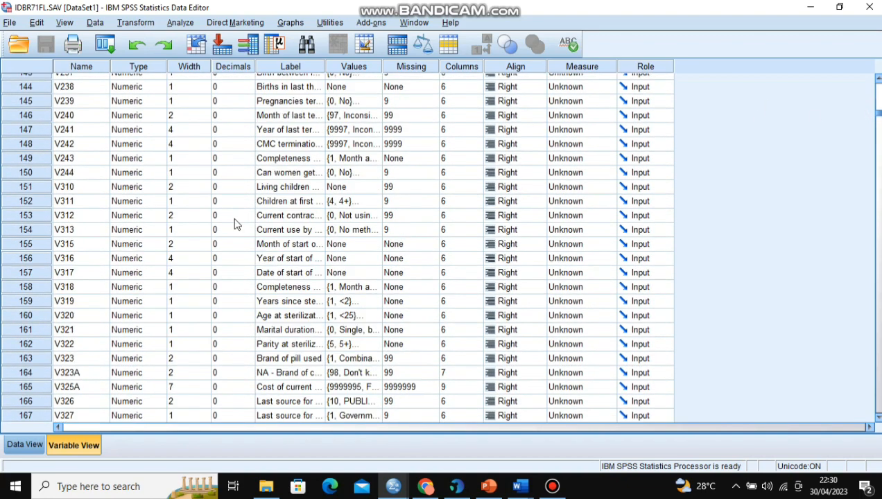
pyautogui.click(291, 233)
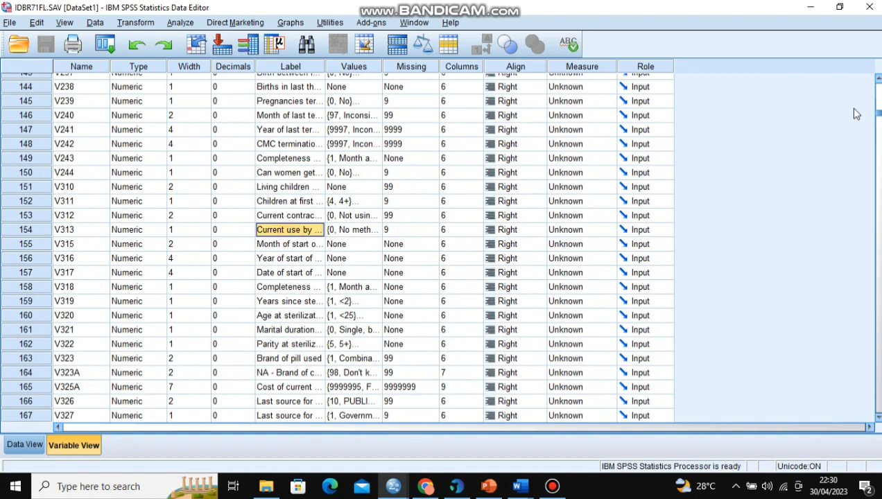
# Find the sample weight variable V005 and widen the Label column to read its description
pyautogui.moveTo(879, 112); pyautogui.dragTo(878, 75)
pyautogui.click(313, 182)
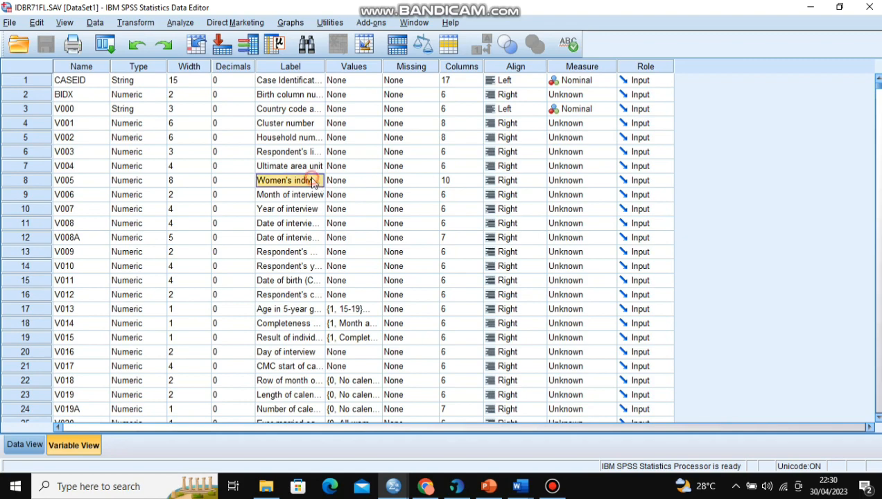
pyautogui.moveTo(325, 66); pyautogui.dragTo(420, 68)
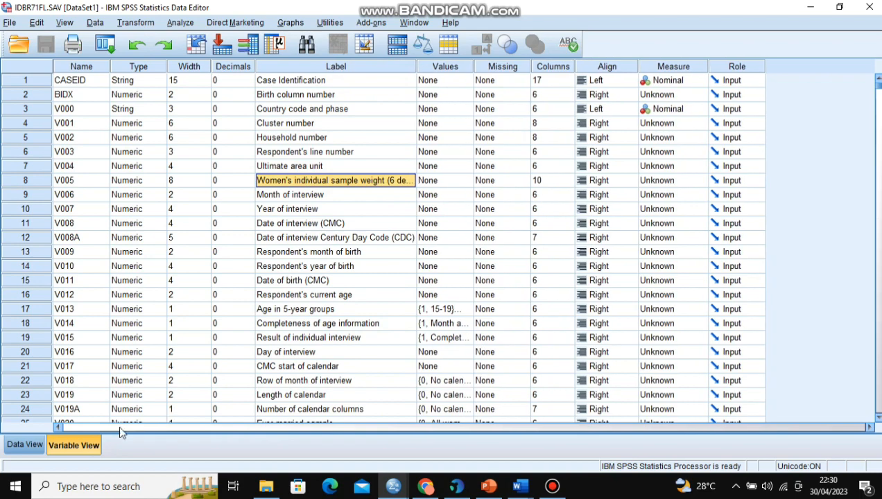
# Compute a new variable bobotnormal as V005 / 1000000
pyautogui.click(24, 445)
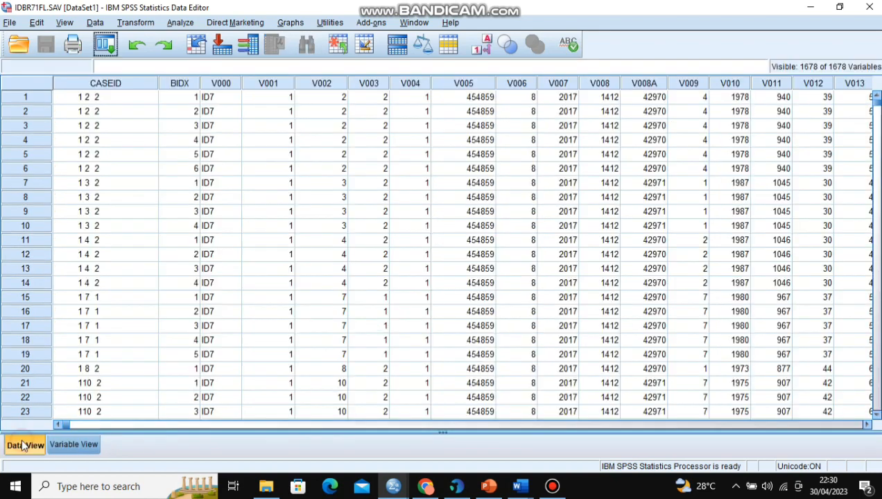
pyautogui.click(135, 22)
pyautogui.click(158, 41)
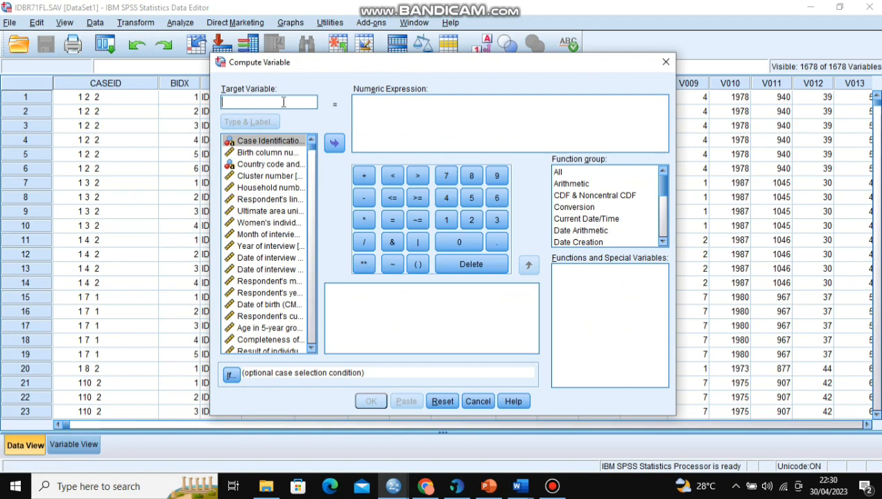
pyautogui.write('bobotnormal')
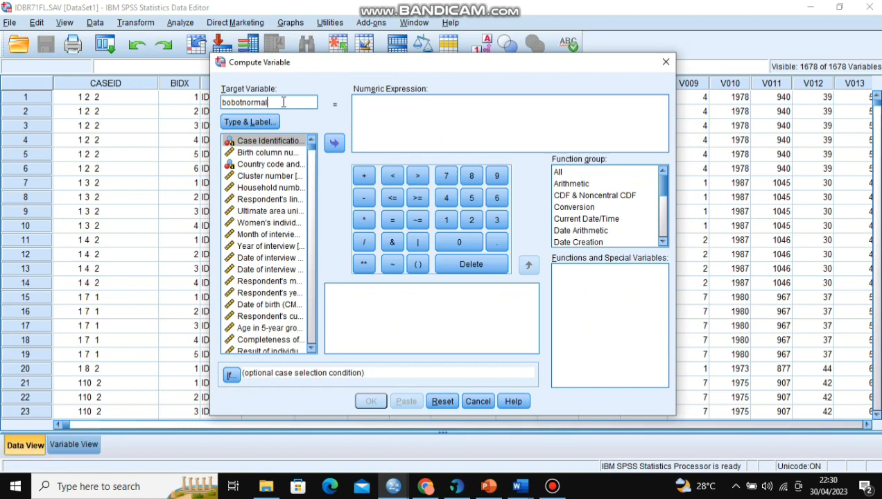
pyautogui.click(276, 223)
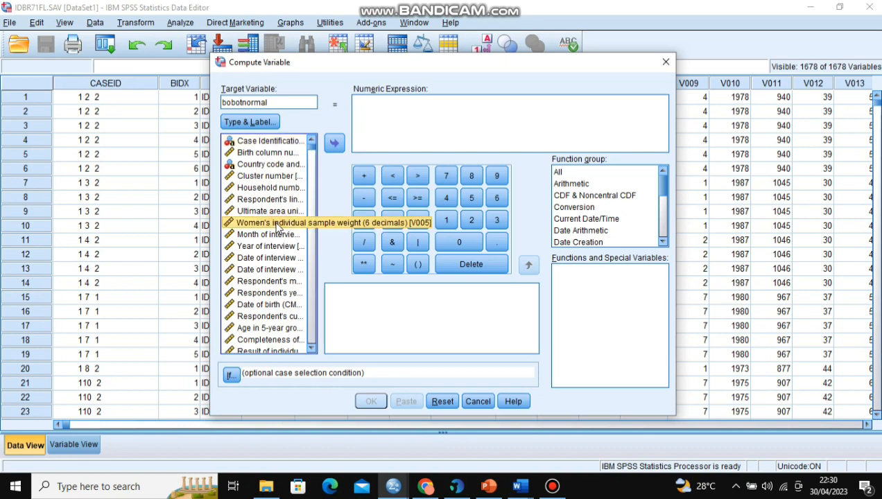
pyautogui.click(334, 143)
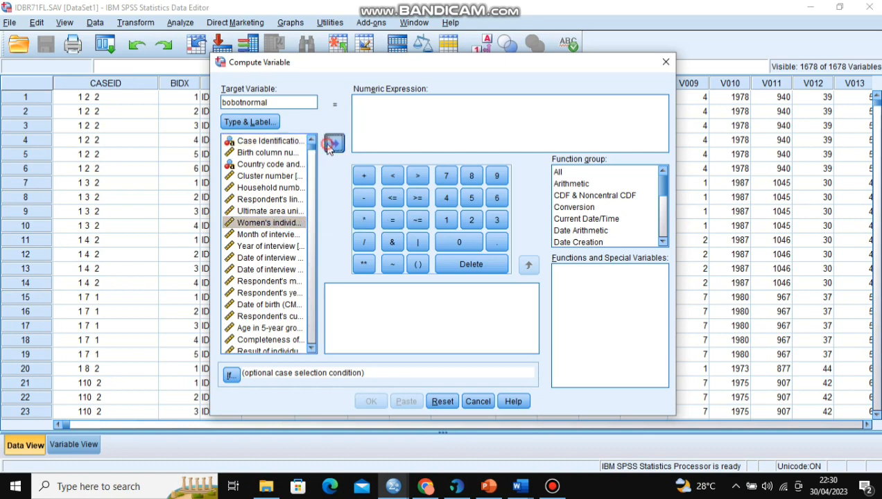
pyautogui.click(373, 242)
pyautogui.write('1000000')
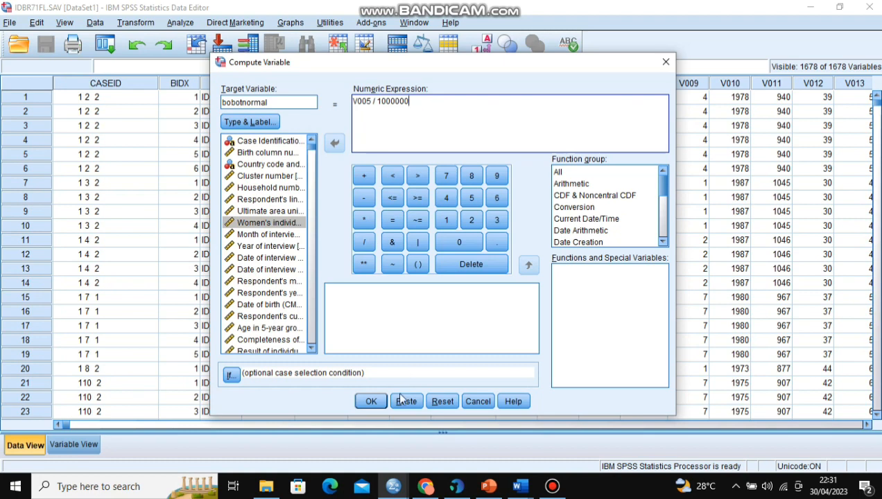
pyautogui.click(371, 401)
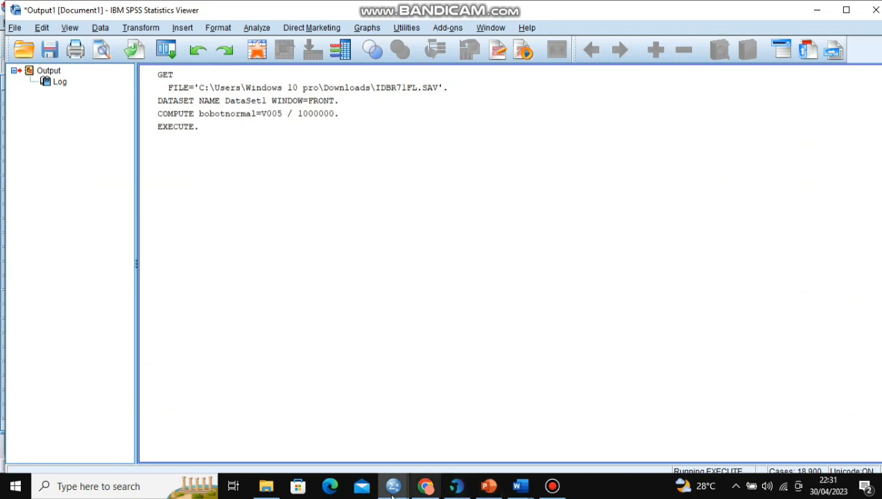
# Return to the Data Editor and give the bobotnormal variable the label "Bobot normalisasi"
pyautogui.moveTo(393, 494)
pyautogui.click(448, 441)
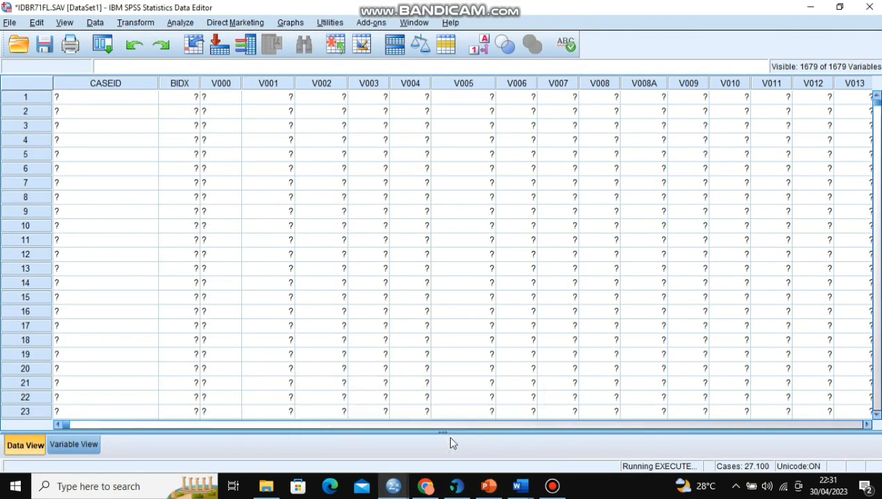
pyautogui.click(73, 444)
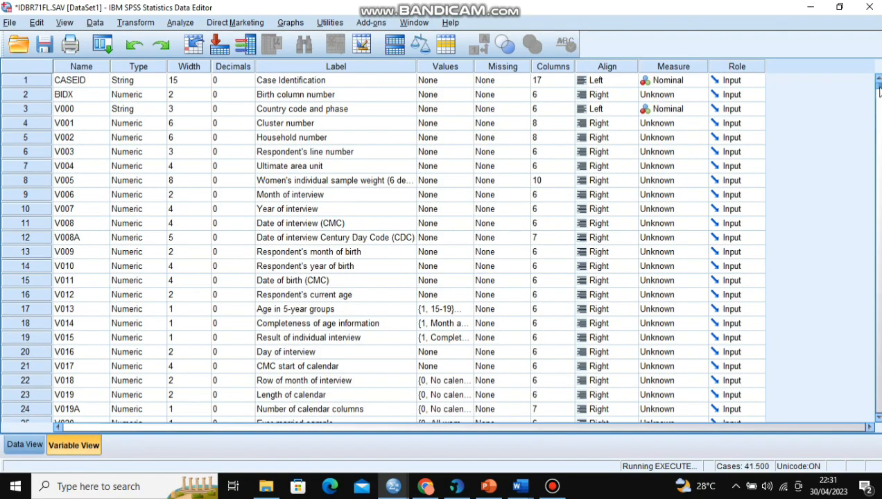
pyautogui.moveTo(879, 87); pyautogui.dragTo(878, 295)
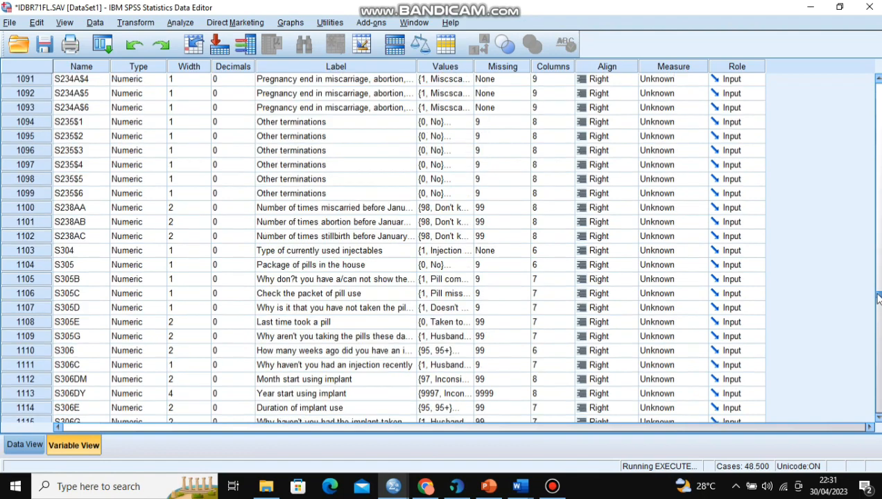
pyautogui.moveTo(880, 384); pyautogui.dragTo(878, 406)
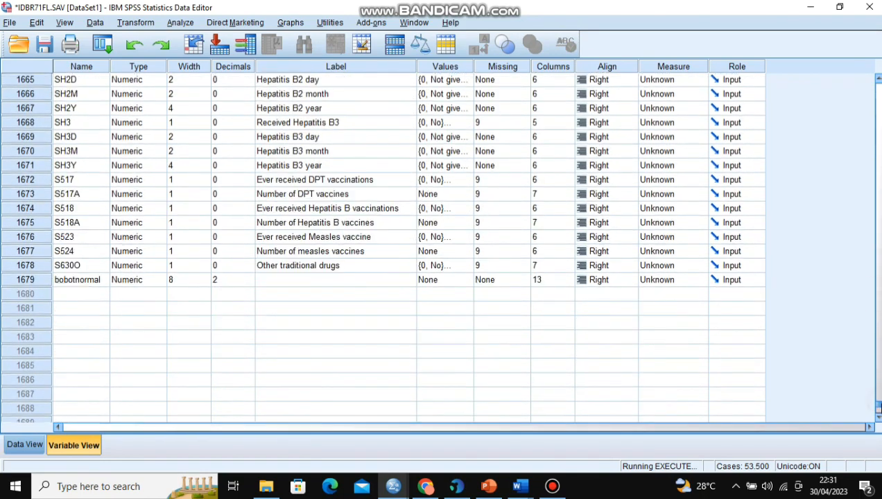
pyautogui.click(79, 282)
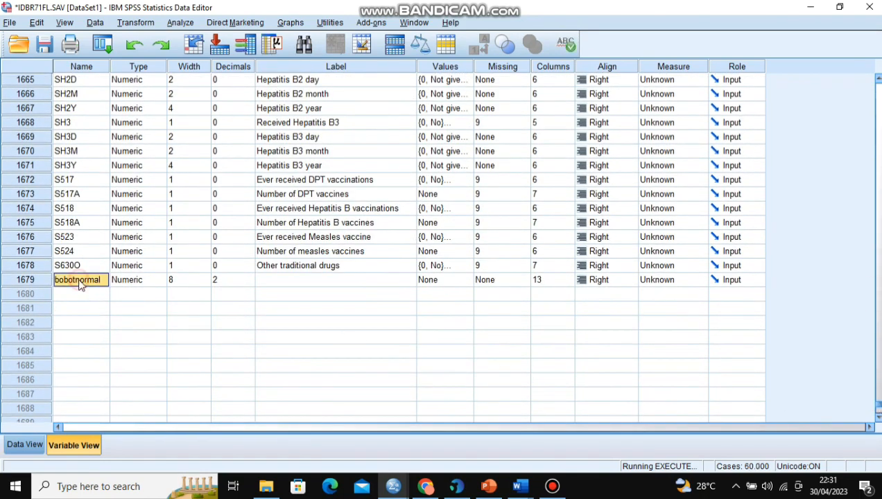
pyautogui.click(287, 282)
pyautogui.write('Bobot nor')
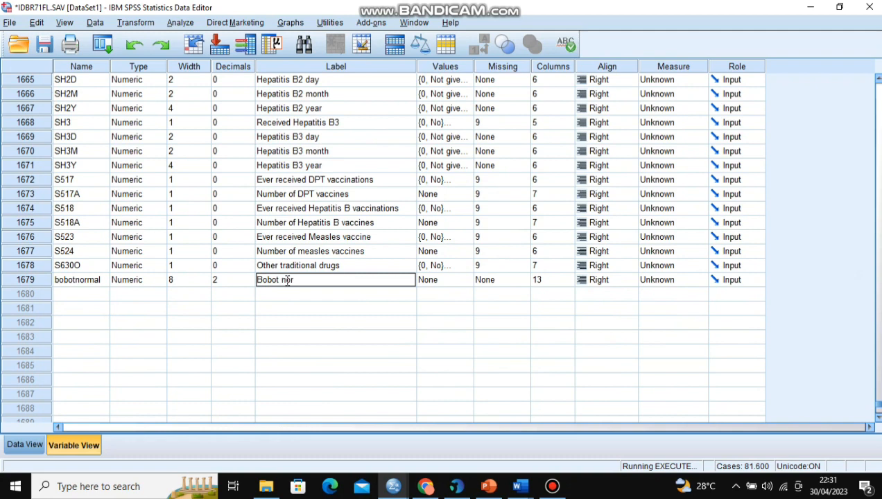
pyautogui.write('malisasi')
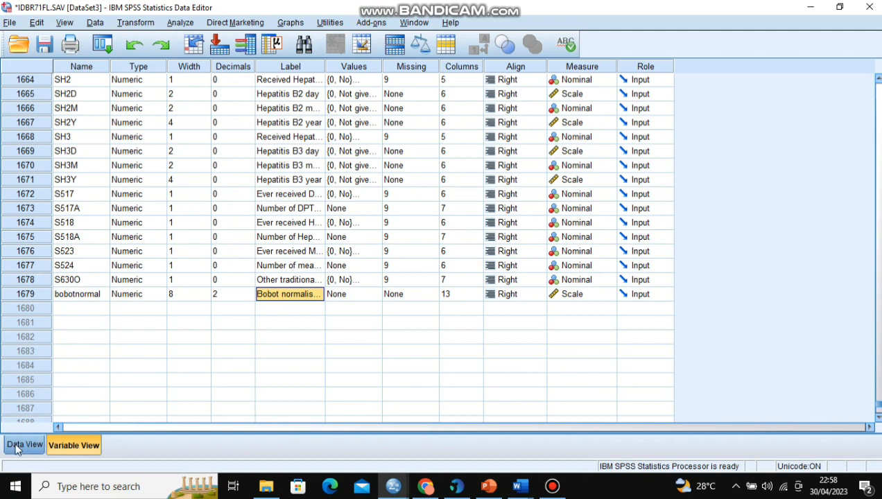
# Prepare a Complex Samples analysis with a new plan file named bobotlatihan1 in the Downloads folder and continue to the design variables
pyautogui.click(24, 445)
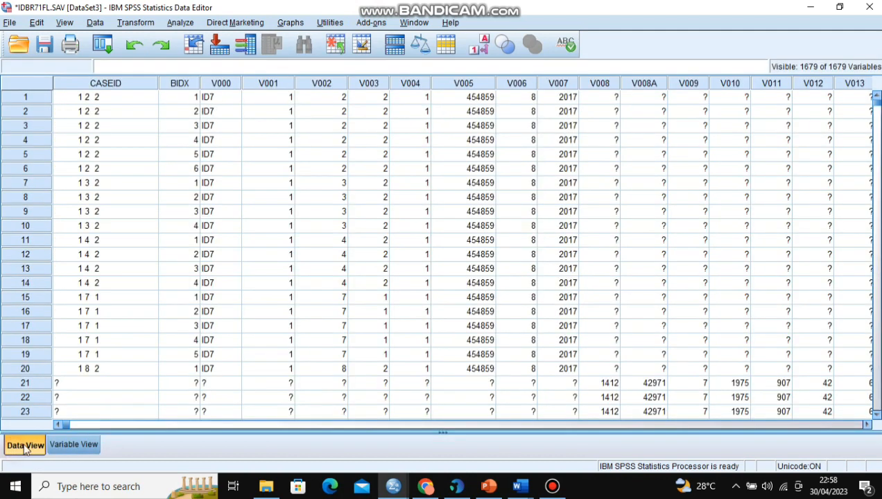
pyautogui.click(173, 26)
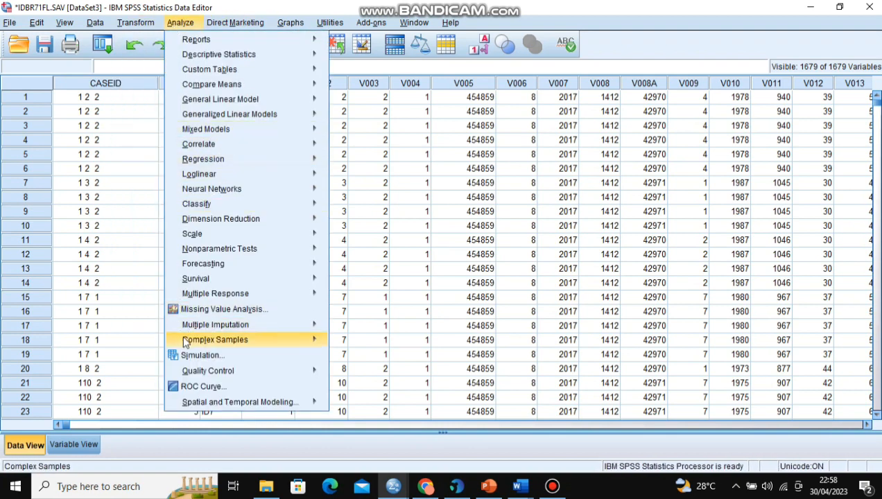
pyautogui.moveTo(305, 342)
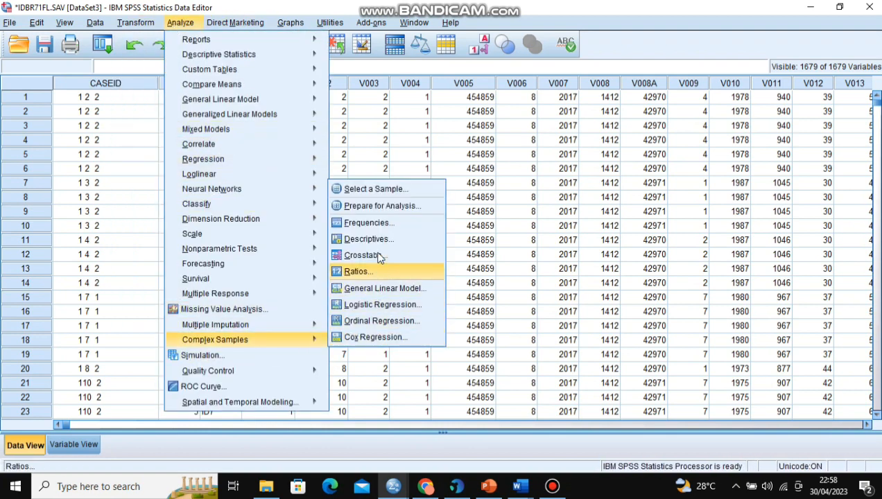
pyautogui.click(381, 203)
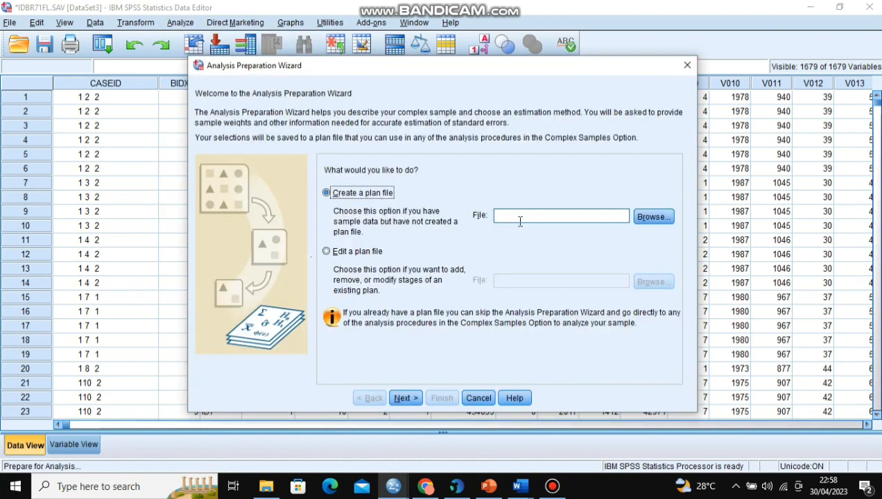
pyautogui.click(640, 220)
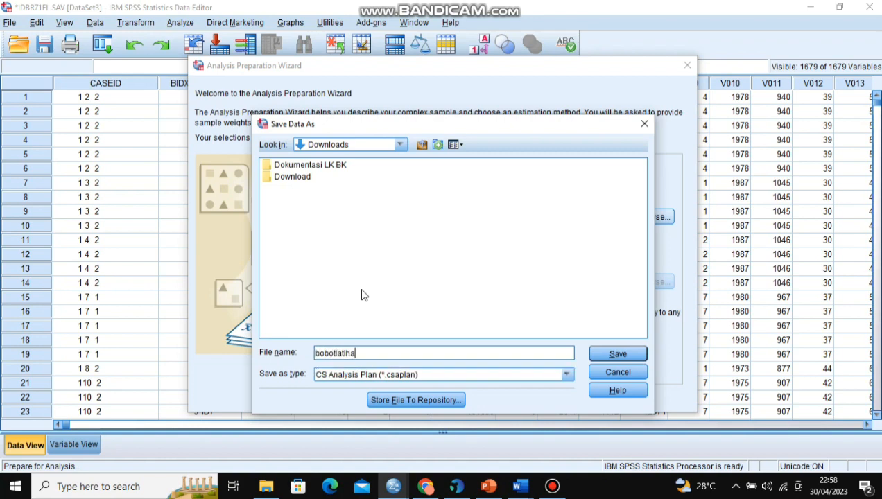
pyautogui.click(400, 144)
pyautogui.click(393, 205)
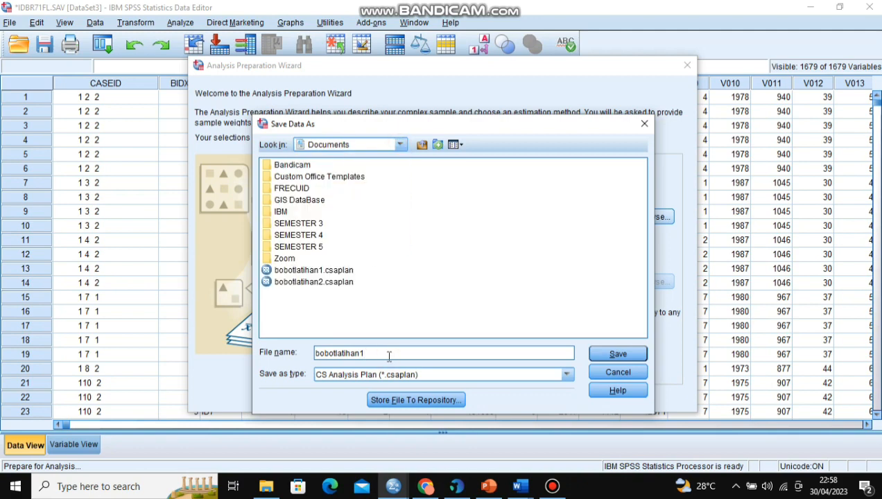
pyautogui.click(398, 145)
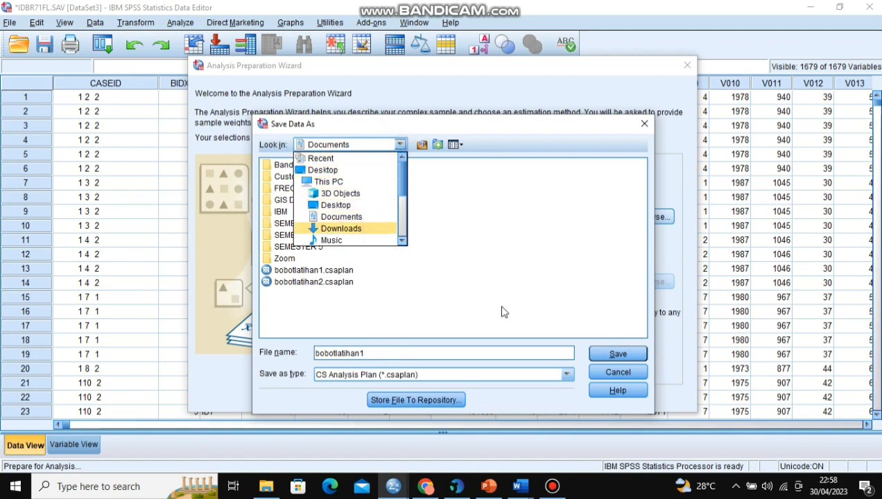
pyautogui.click(604, 358)
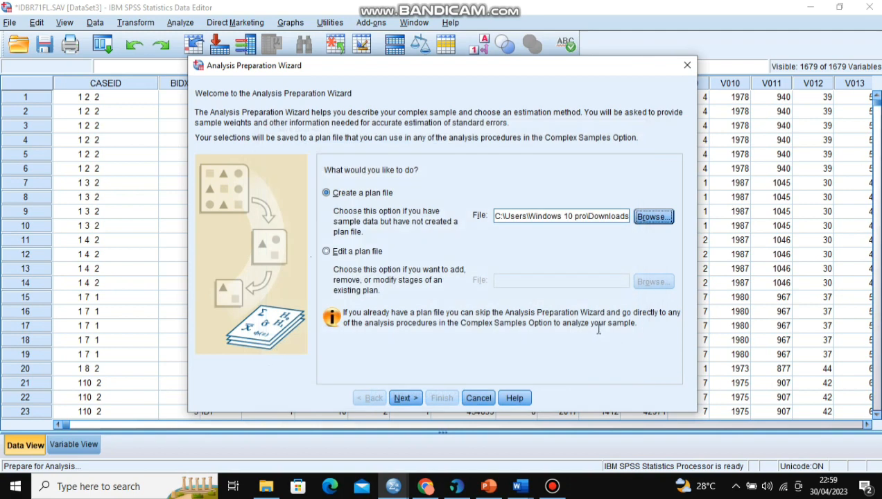
pyautogui.click(414, 400)
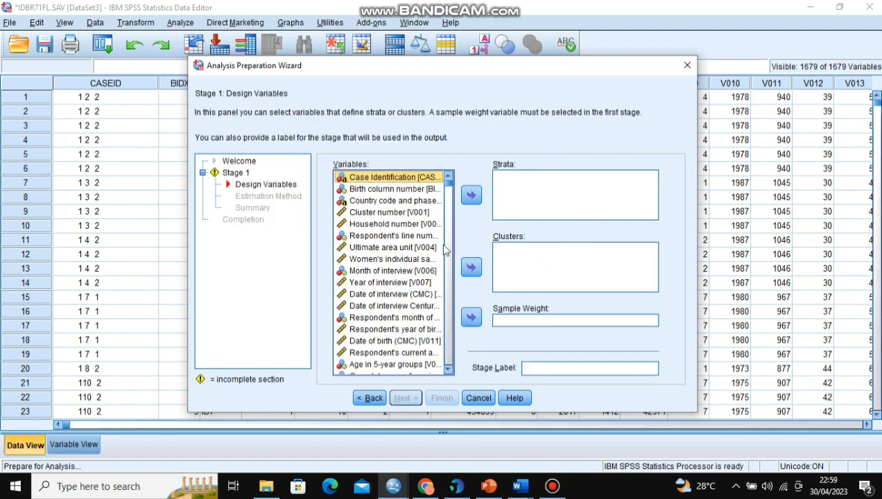
# Assign Province [V024] as a strata variable in Stage 1 of the analysis plan
pyautogui.click(450, 373)
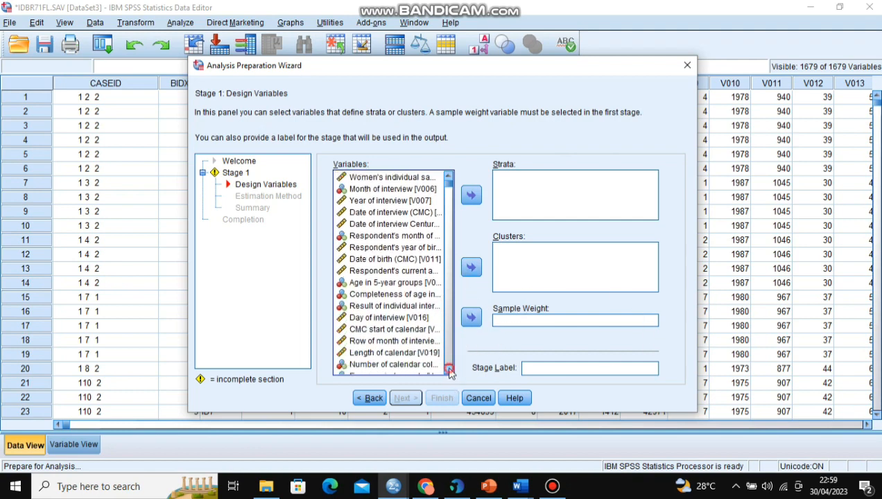
pyautogui.moveTo(449, 373); pyautogui.dragTo(450, 373)
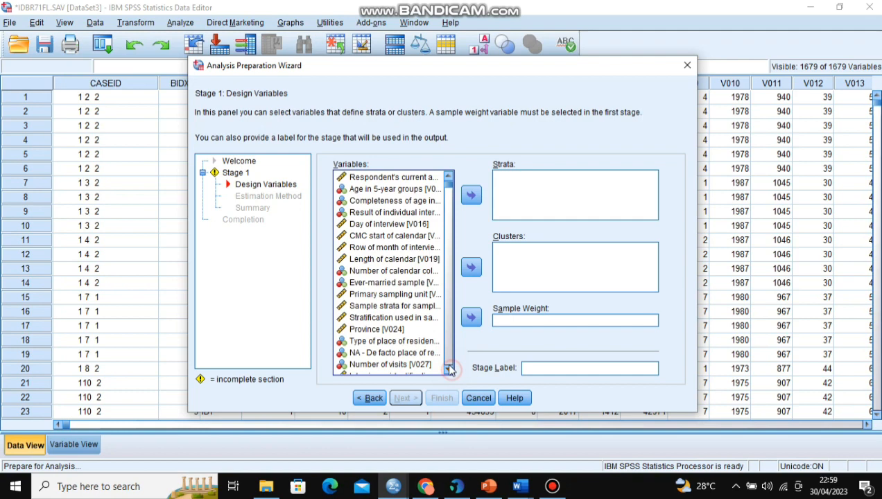
pyautogui.click(393, 331)
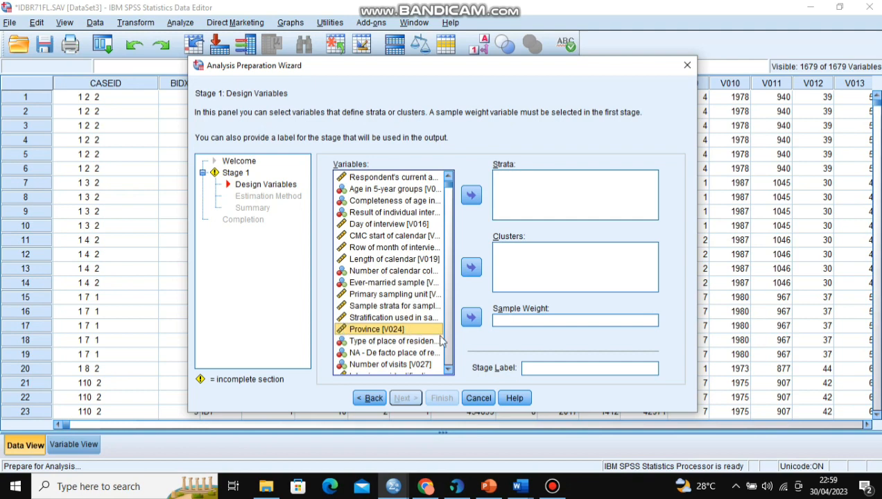
pyautogui.click(472, 196)
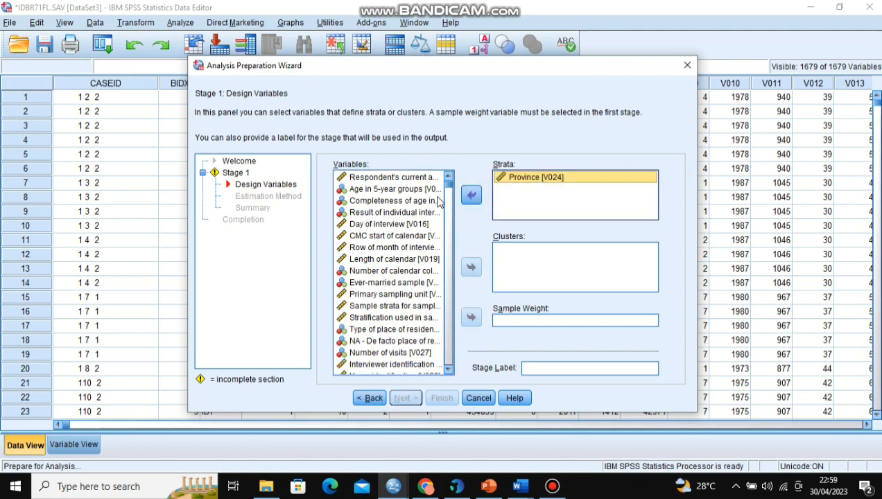
# Assign Primary sampling unit [V021] as the cluster variable and Bobot normalisasi [bobotnormal] as the sample weight in Stage 1
pyautogui.click(373, 298)
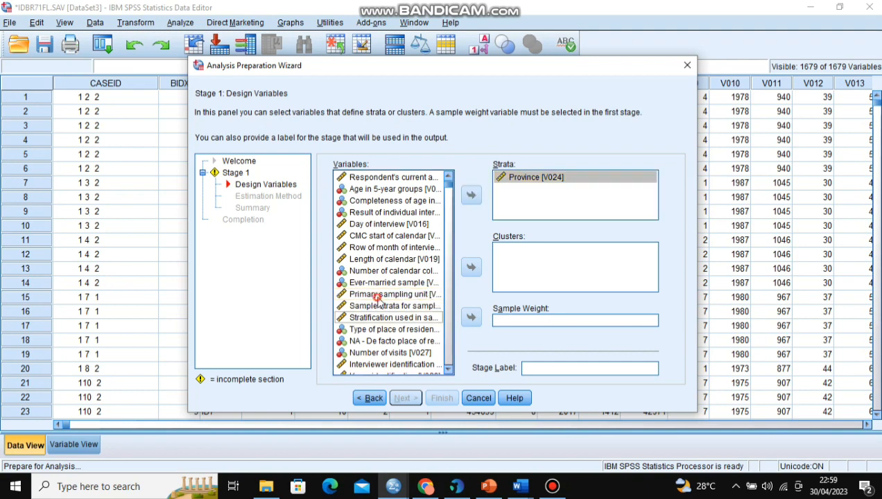
pyautogui.click(473, 270)
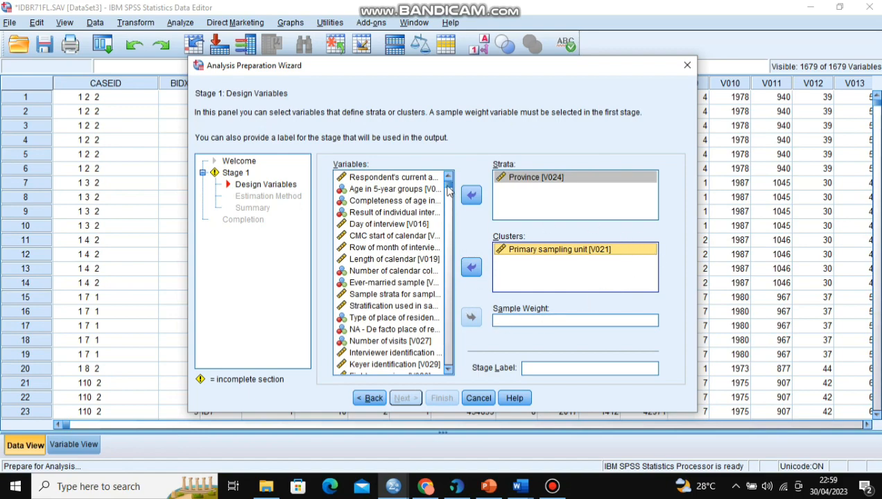
pyautogui.moveTo(448, 189); pyautogui.dragTo(444, 374)
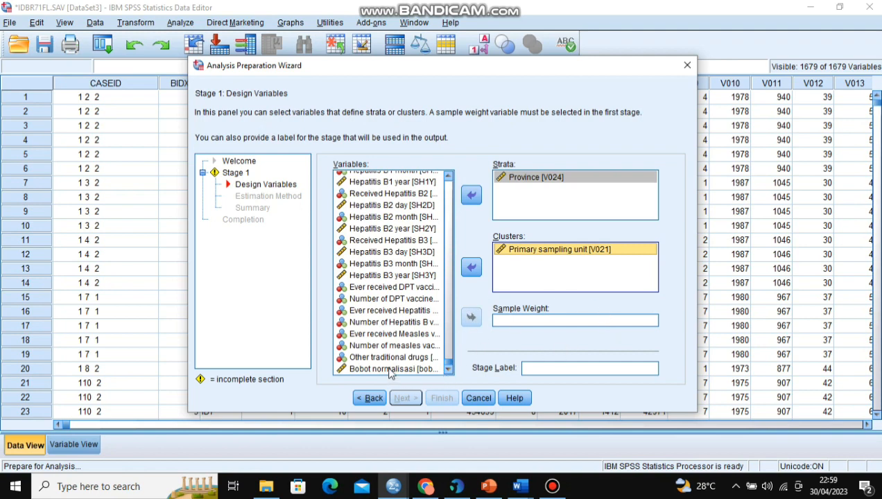
pyautogui.click(412, 371)
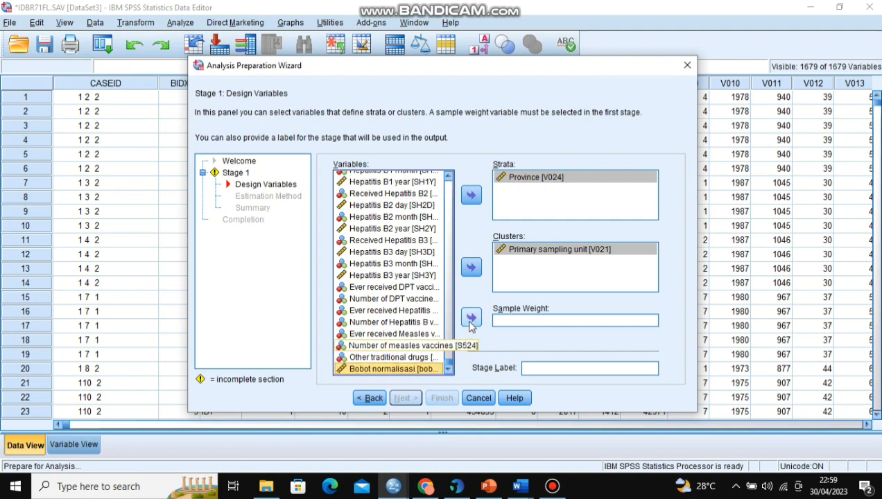
pyautogui.click(470, 317)
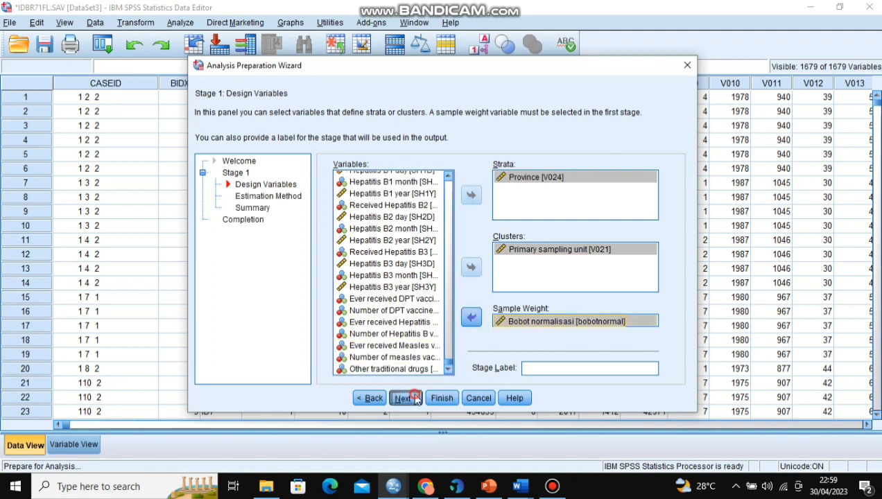
# Keep the WR estimation method and finish the wizard, saving the specifications to the plan file
pyautogui.click(409, 398)
pyautogui.click(404, 398)
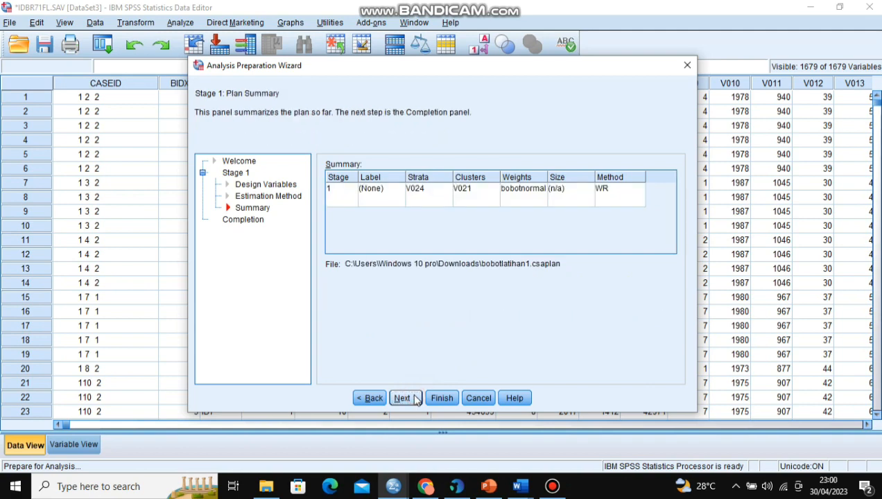
pyautogui.click(404, 398)
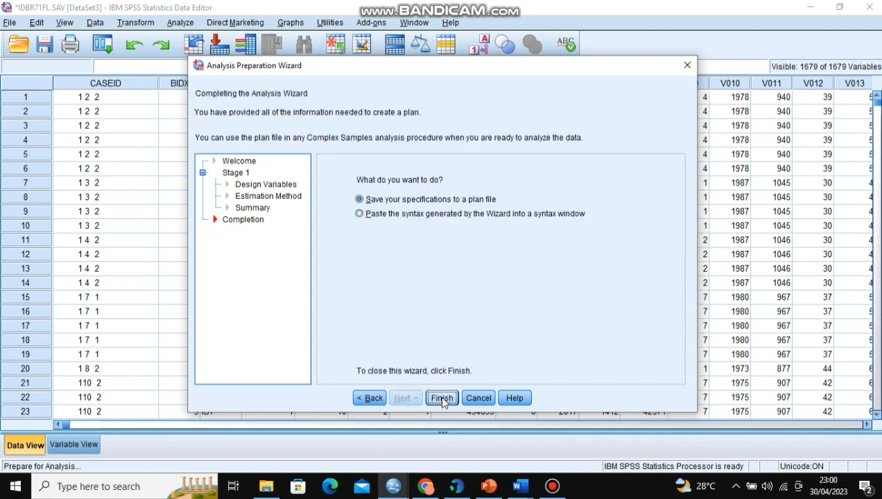
pyautogui.click(441, 400)
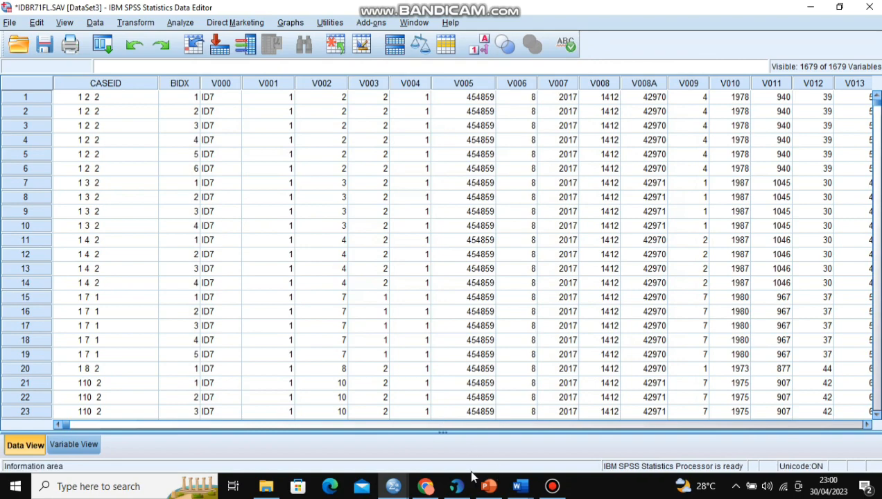
# Start a Complex Samples Frequencies analysis with the bobotlatihan1.csaplan plan and add Current use by method type to the frequency tables
pyautogui.moveTo(393, 486)
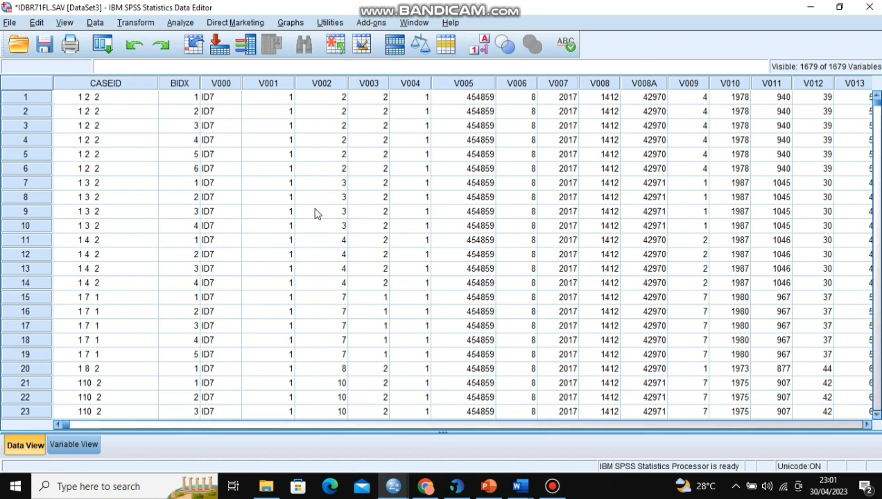
pyautogui.click(184, 25)
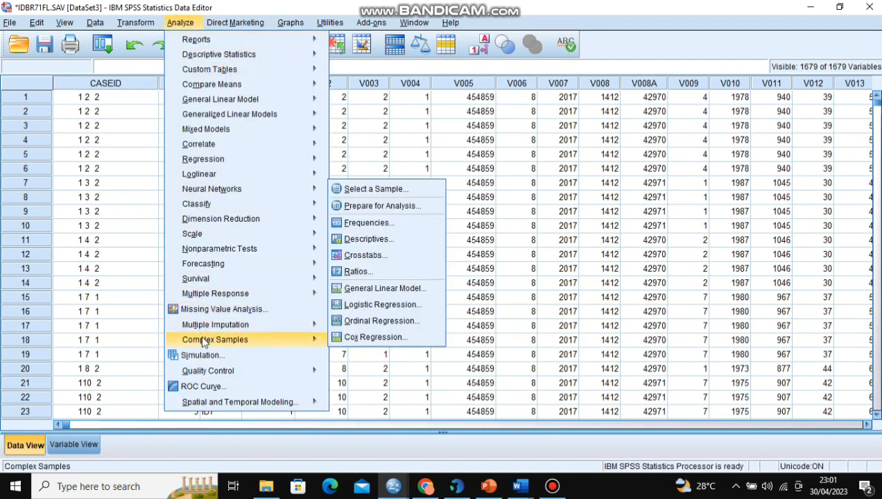
pyautogui.moveTo(323, 340)
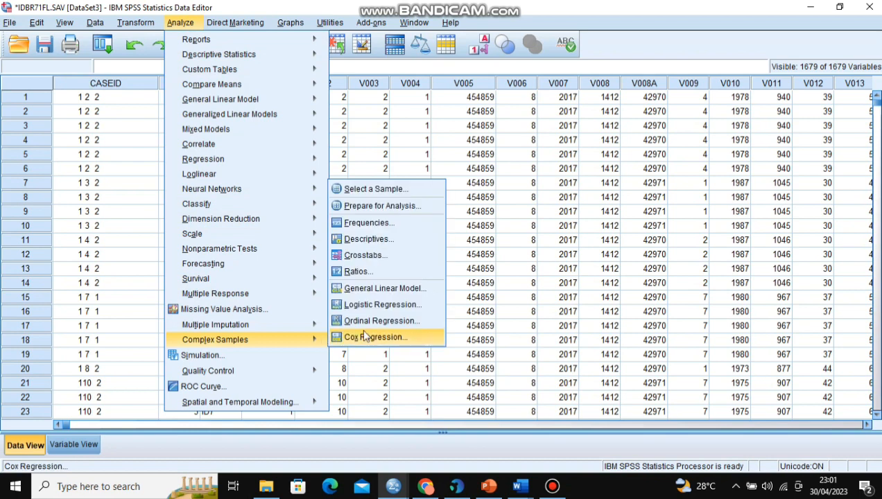
pyautogui.click(385, 223)
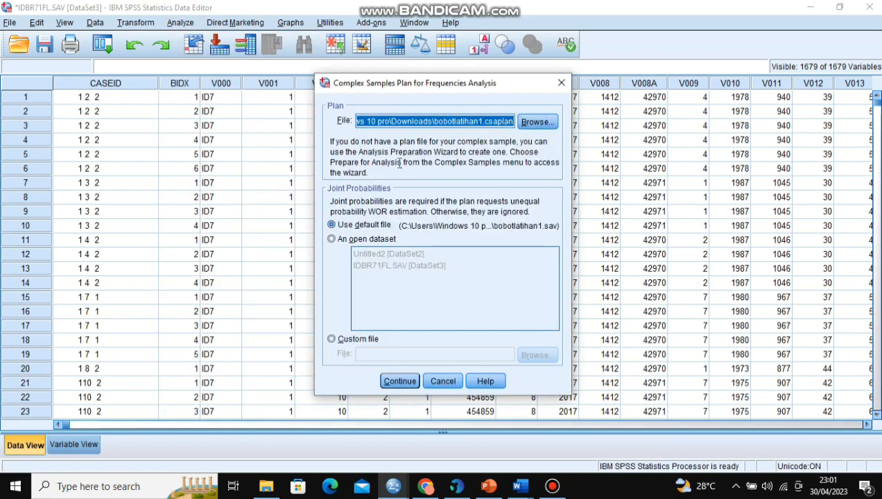
pyautogui.click(404, 380)
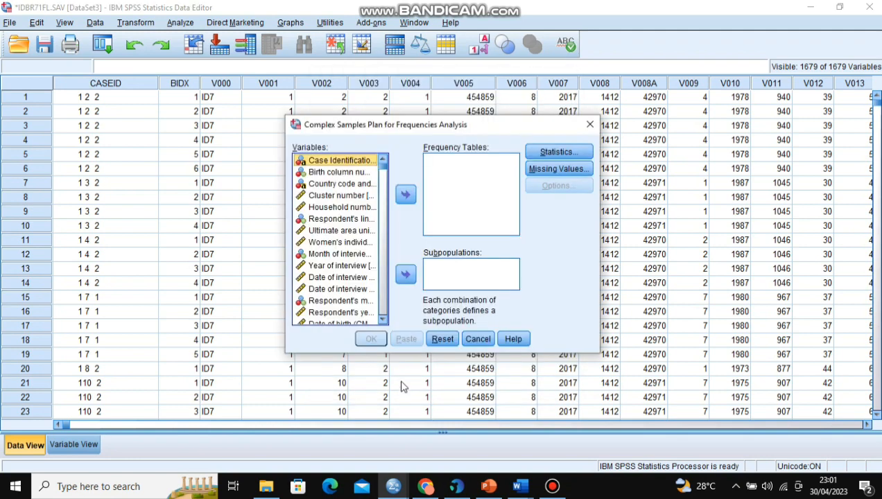
pyautogui.moveTo(382, 172); pyautogui.dragTo(371, 195)
pyautogui.scroll(10, 371, 188)
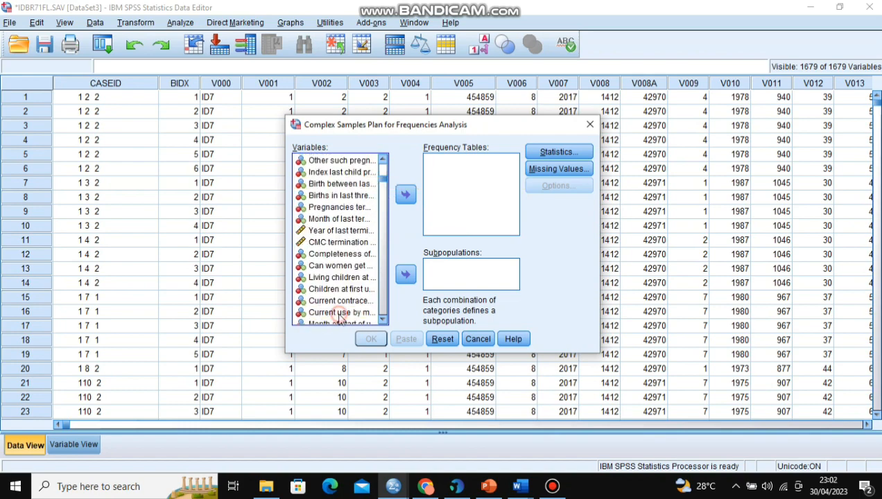
pyautogui.click(340, 312)
pyautogui.click(412, 199)
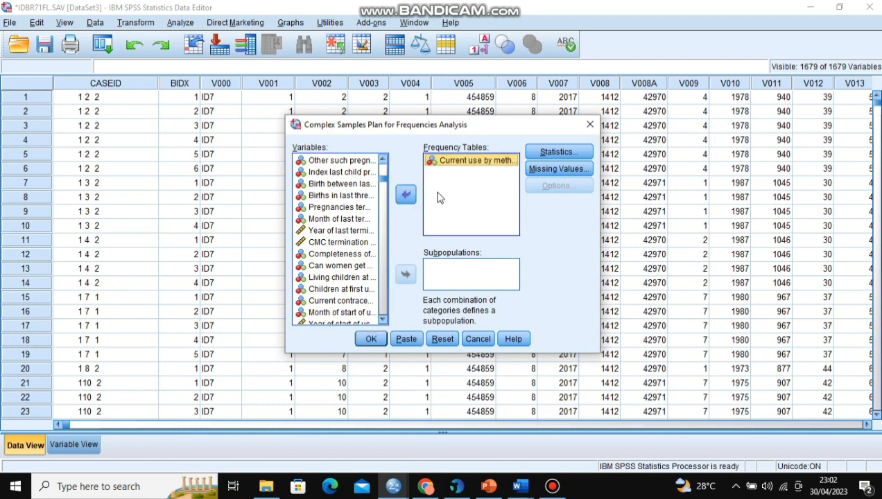
# Include table percent and the 95% confidence interval in the frequency statistics and run the analysis
pyautogui.click(544, 153)
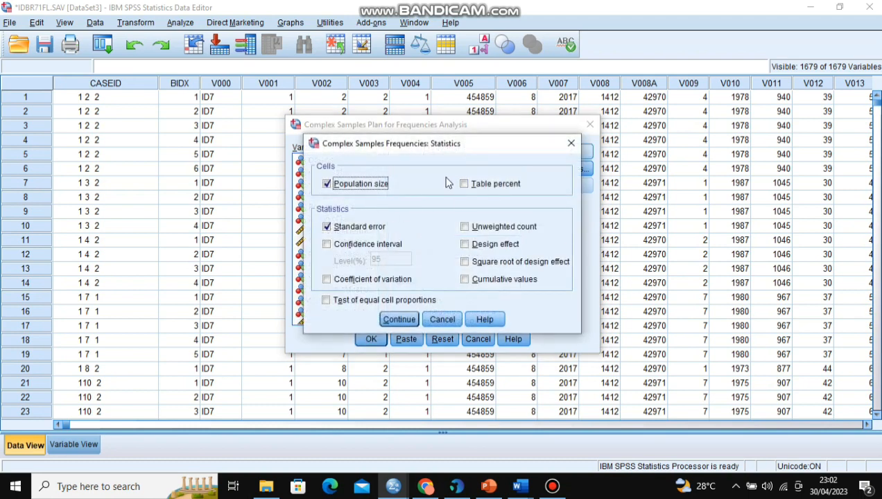
pyautogui.click(463, 183)
pyautogui.click(327, 244)
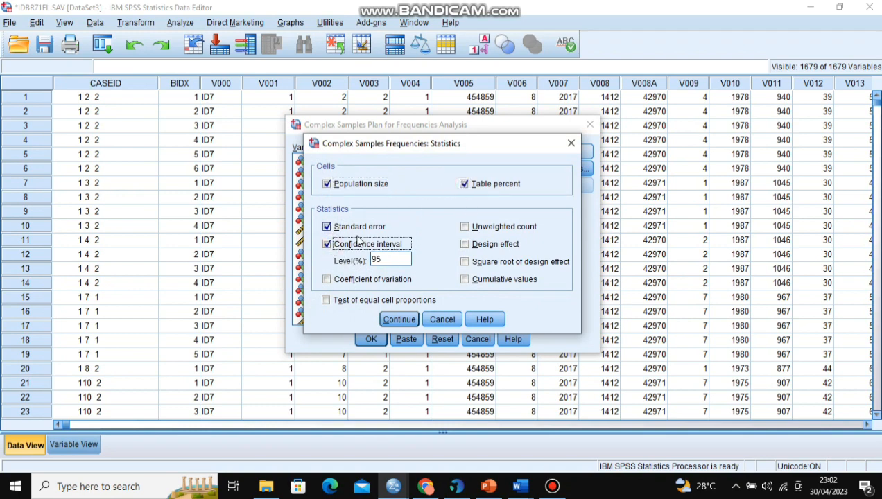
pyautogui.click(391, 321)
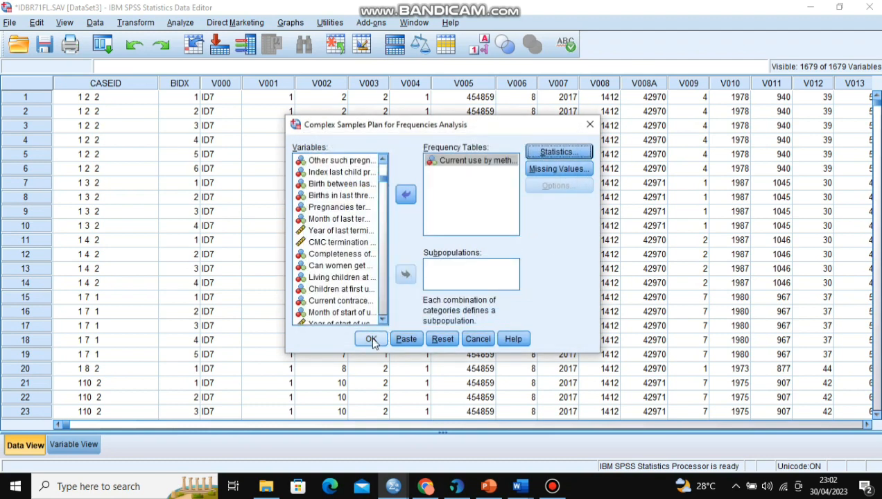
pyautogui.click(370, 339)
pyautogui.click(370, 339)
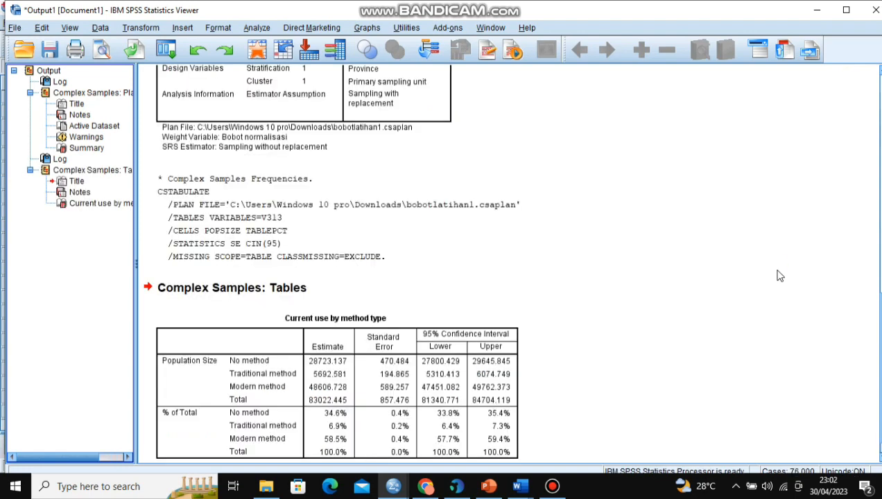
pyautogui.scroll(-1, 780, 276)
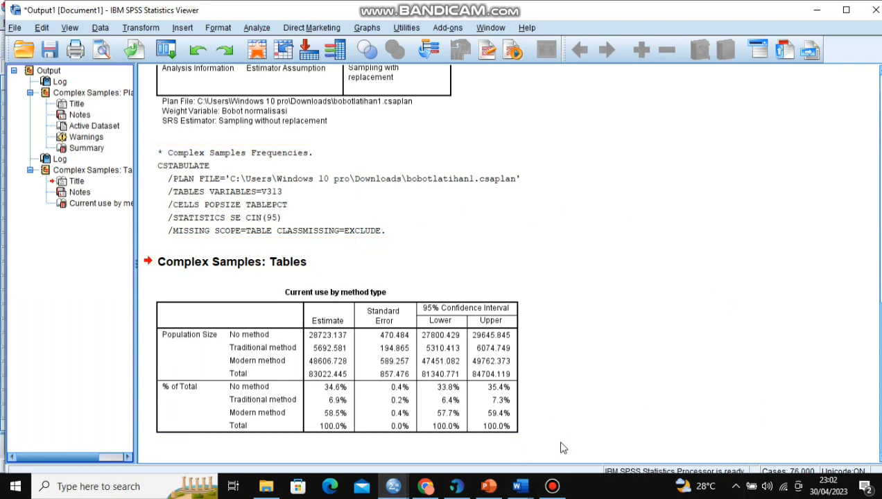
# Return to the IDBR71FL.SAV dataset and start a Complex Samples Descriptives analysis with the bobotlatihan1.csaplan plan
pyautogui.moveTo(393, 486)
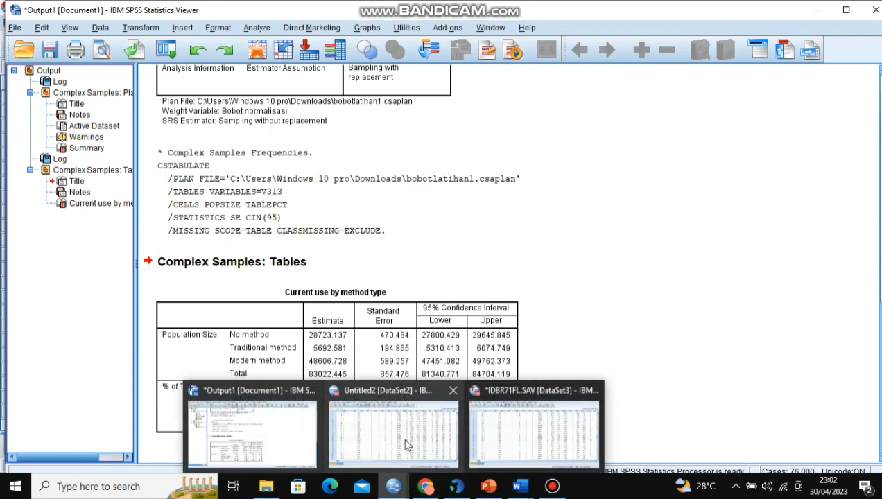
pyautogui.click(507, 436)
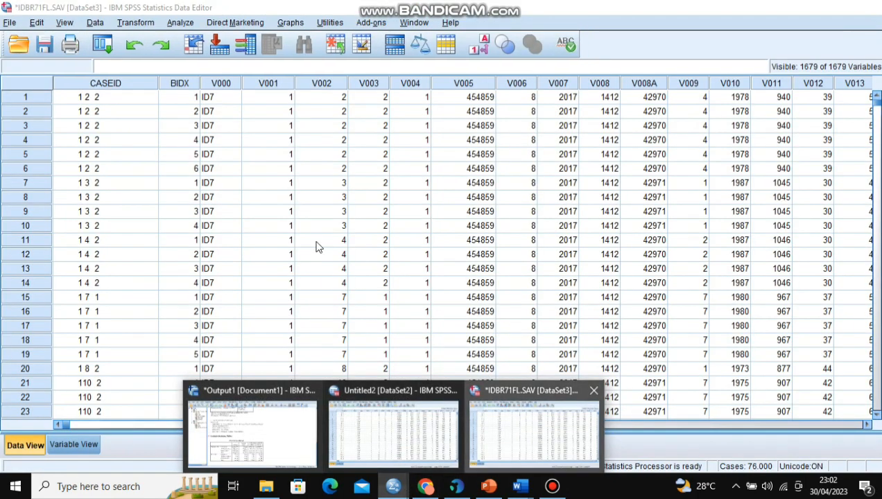
pyautogui.click(182, 23)
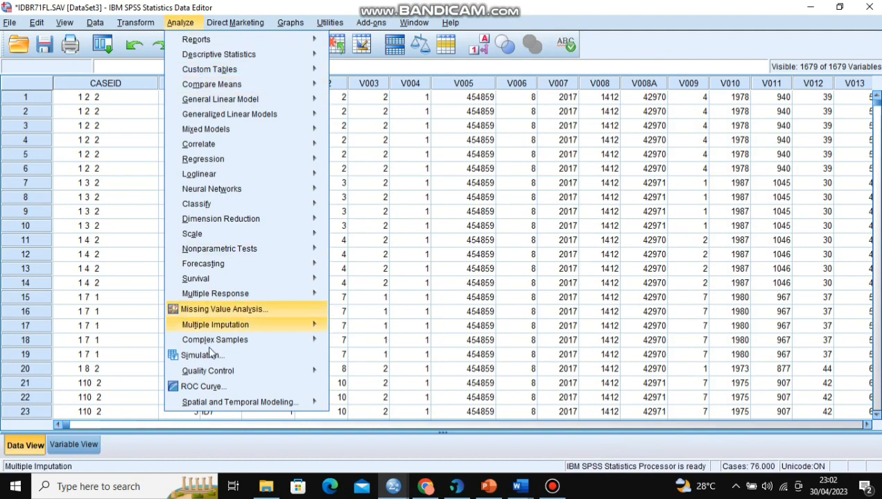
pyautogui.moveTo(214, 344)
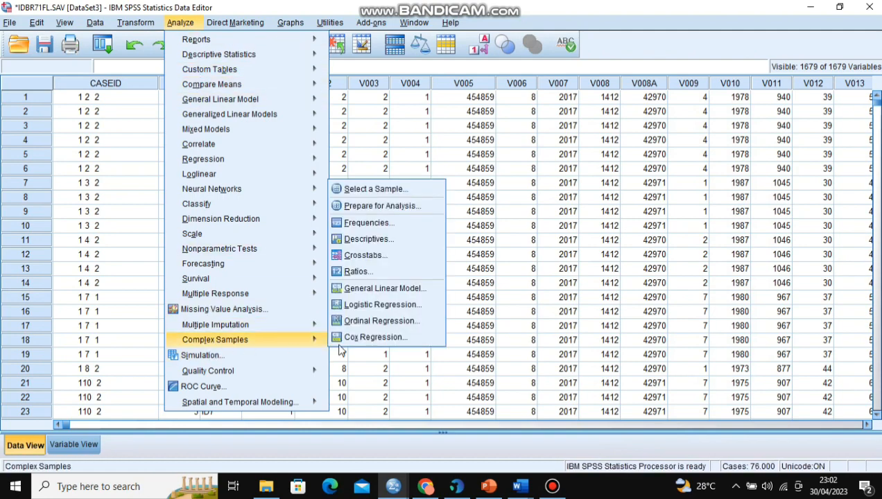
pyautogui.click(368, 240)
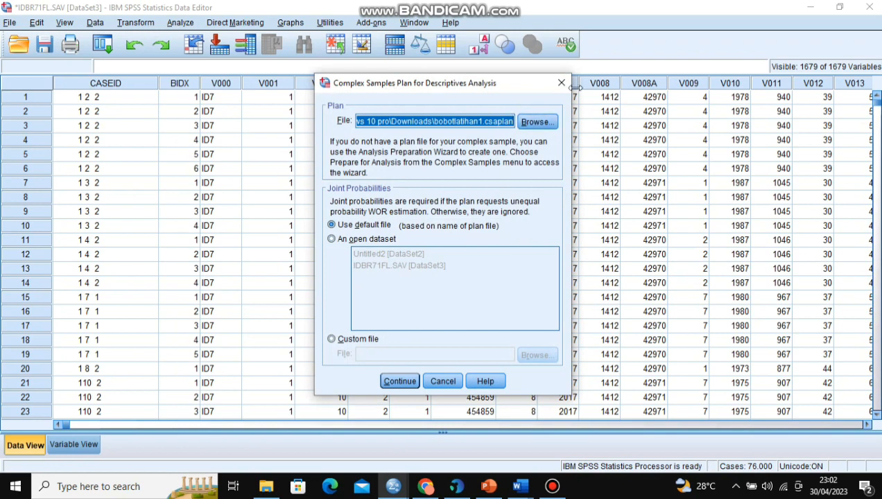
pyautogui.click(400, 383)
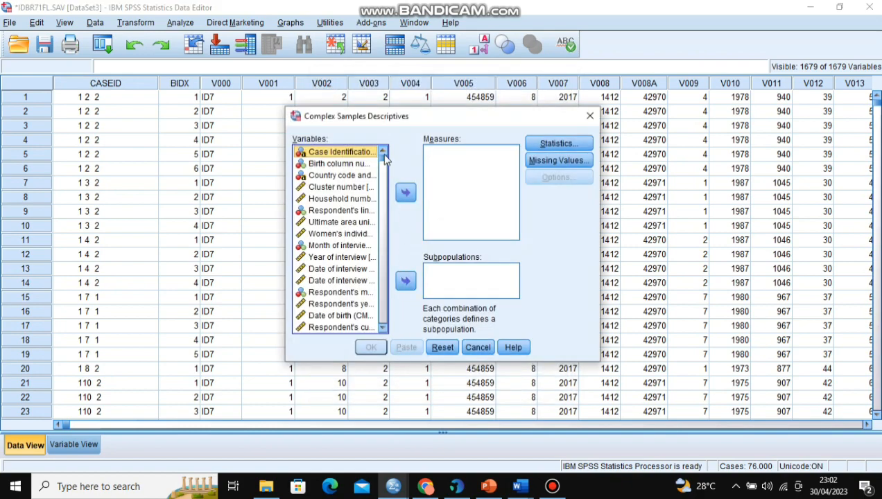
# Add Number of living children as the measure for the descriptives analysis
pyautogui.moveTo(383, 164)
pyautogui.mouseDown()
pyautogui.moveTo(383, 182)
pyautogui.moveTo(383, 173)
pyautogui.mouseUp()
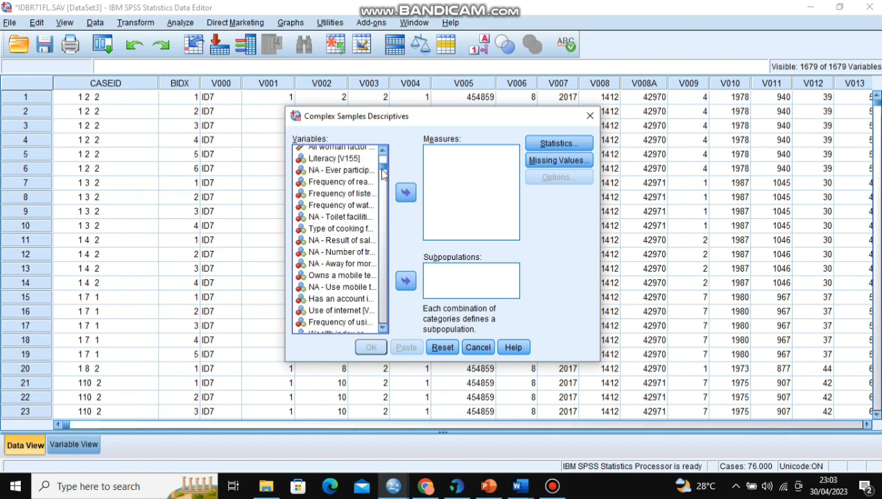
pyautogui.scroll(-5, 365, 197)
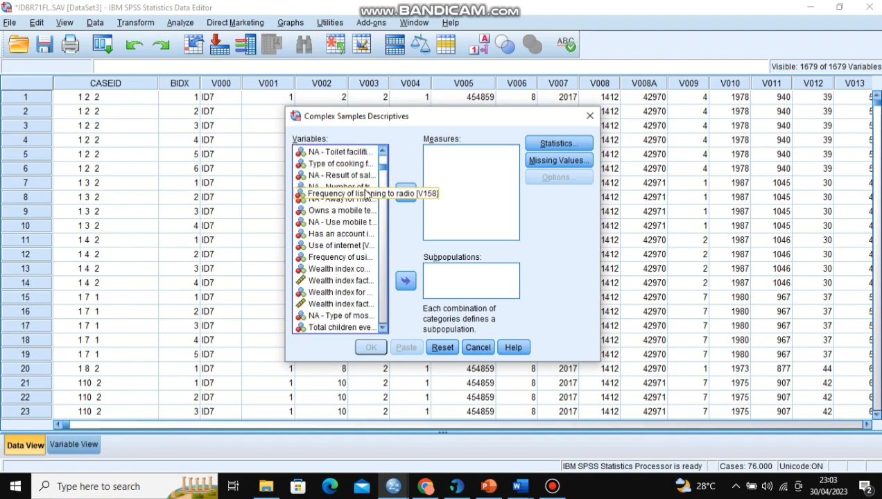
pyautogui.scroll(-2, 361, 200)
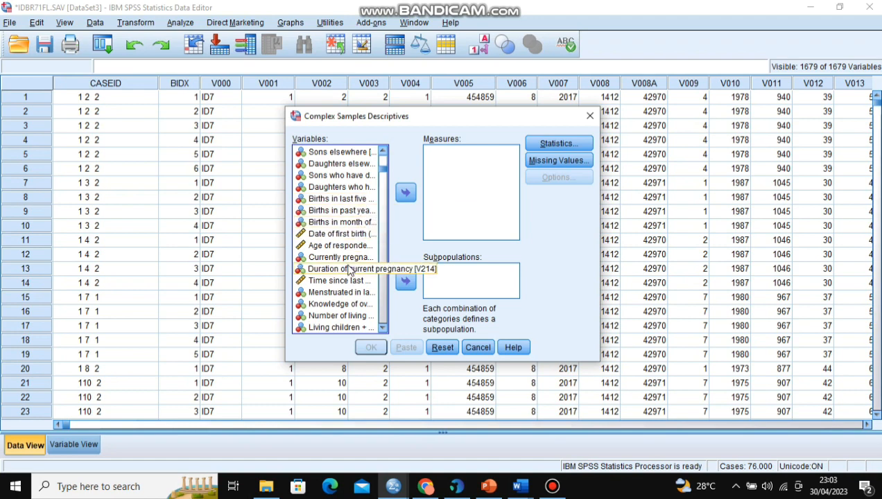
pyautogui.click(342, 318)
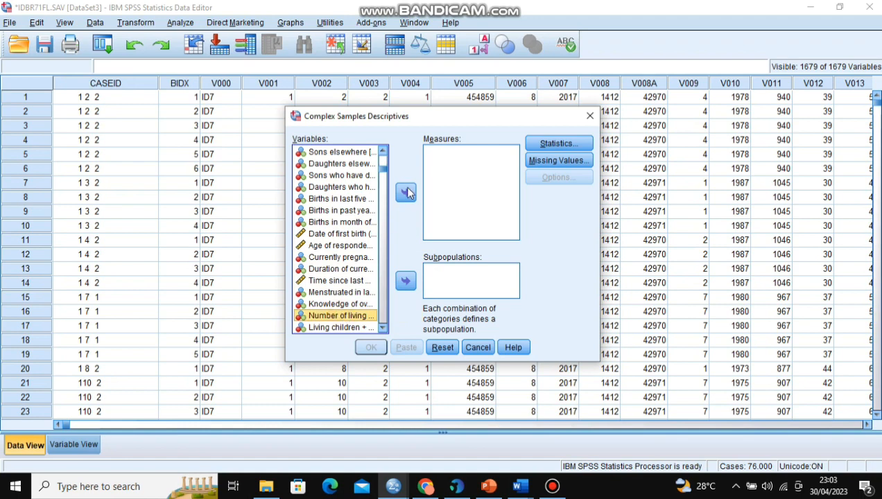
pyautogui.click(405, 192)
# Include the sum and the 95% confidence interval in the descriptives statistics and run the analysis
pyautogui.click(559, 143)
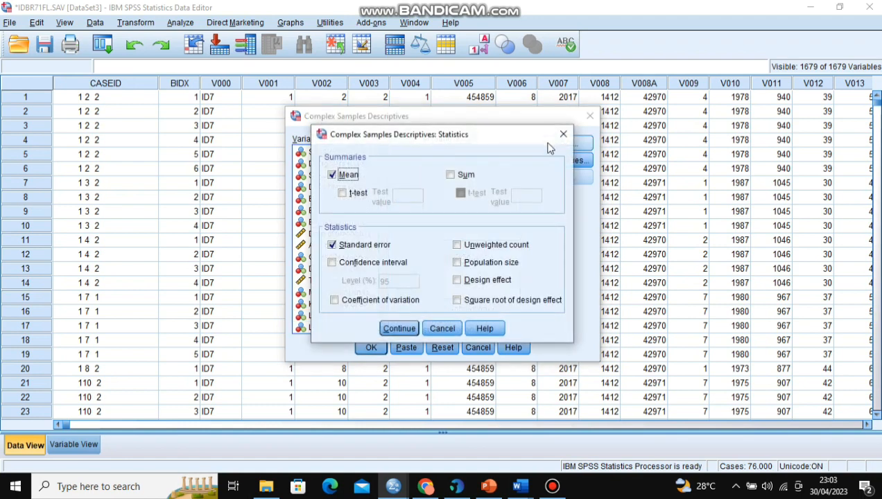
pyautogui.click(451, 175)
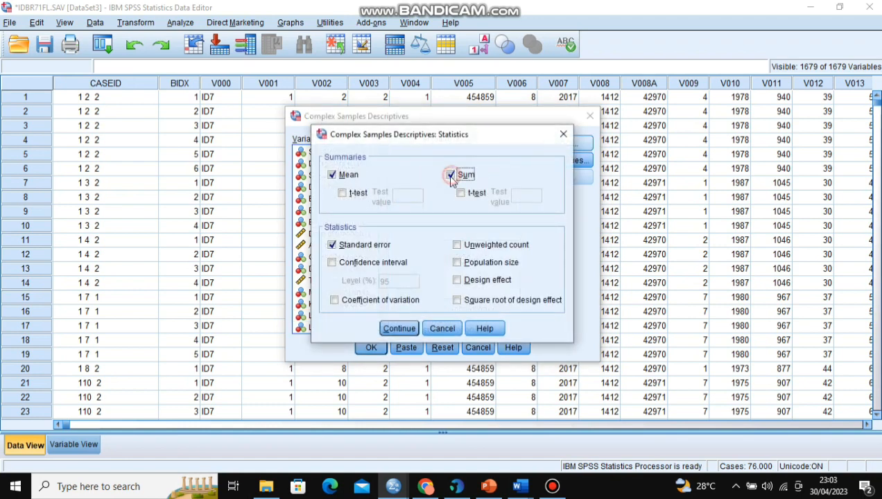
pyautogui.click(333, 262)
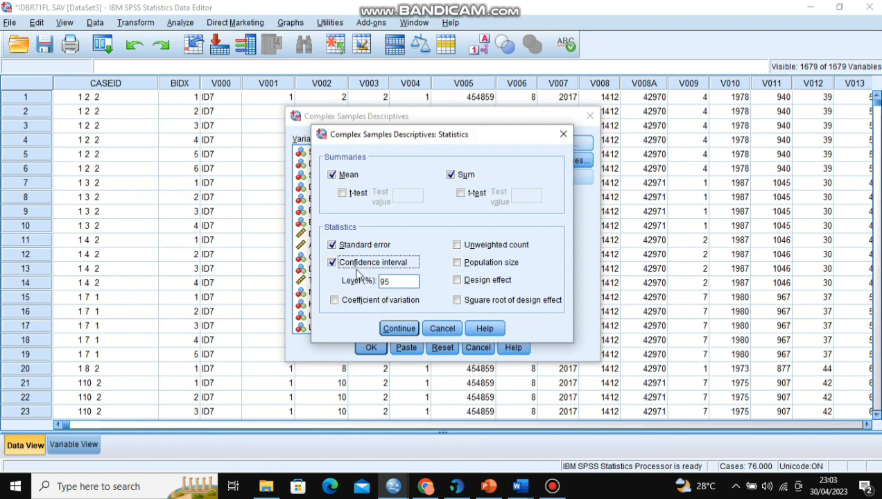
pyautogui.click(389, 329)
pyautogui.click(373, 350)
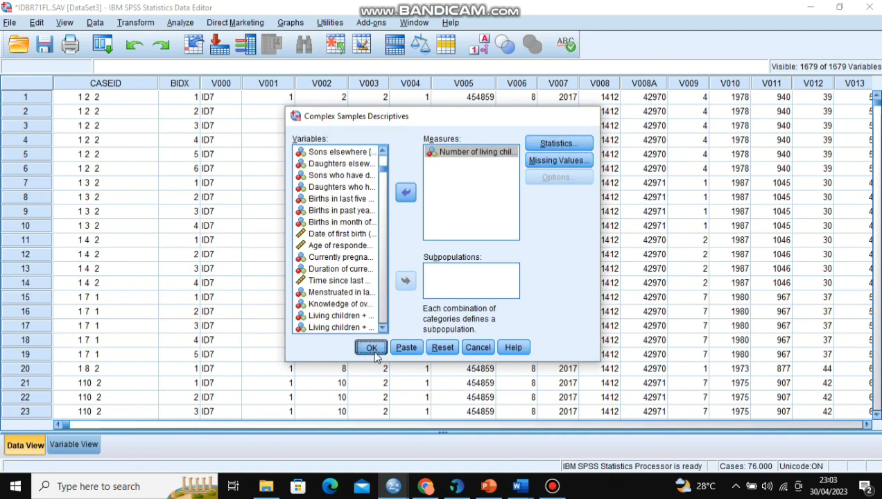